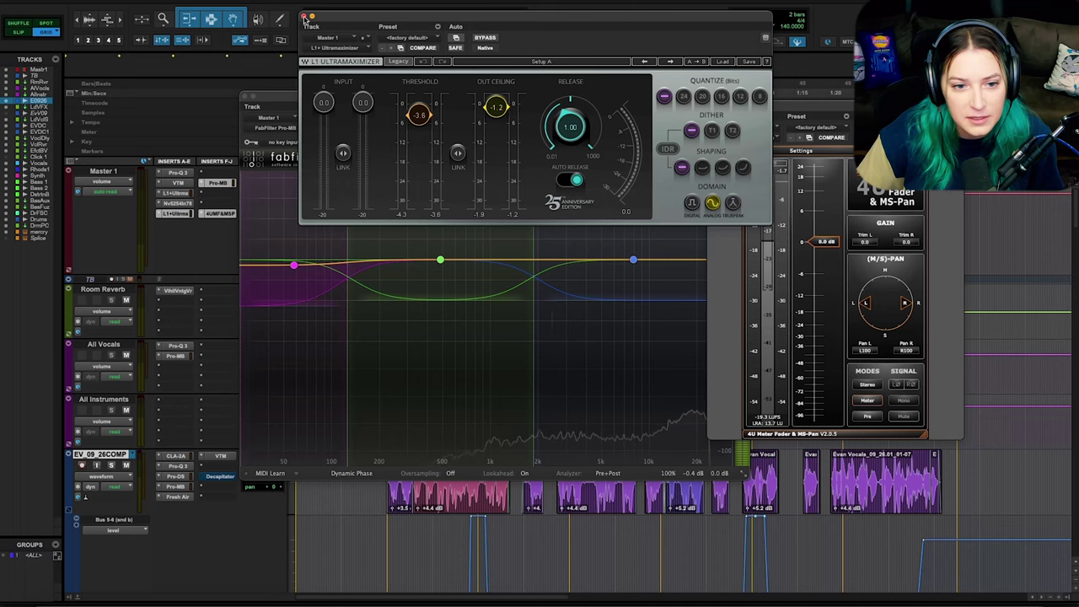
Close the L1 Ultramaximizer, Pro-MB and 4U Meter Fader plug-in windows
left_click(305, 74)
left_click(244, 100)
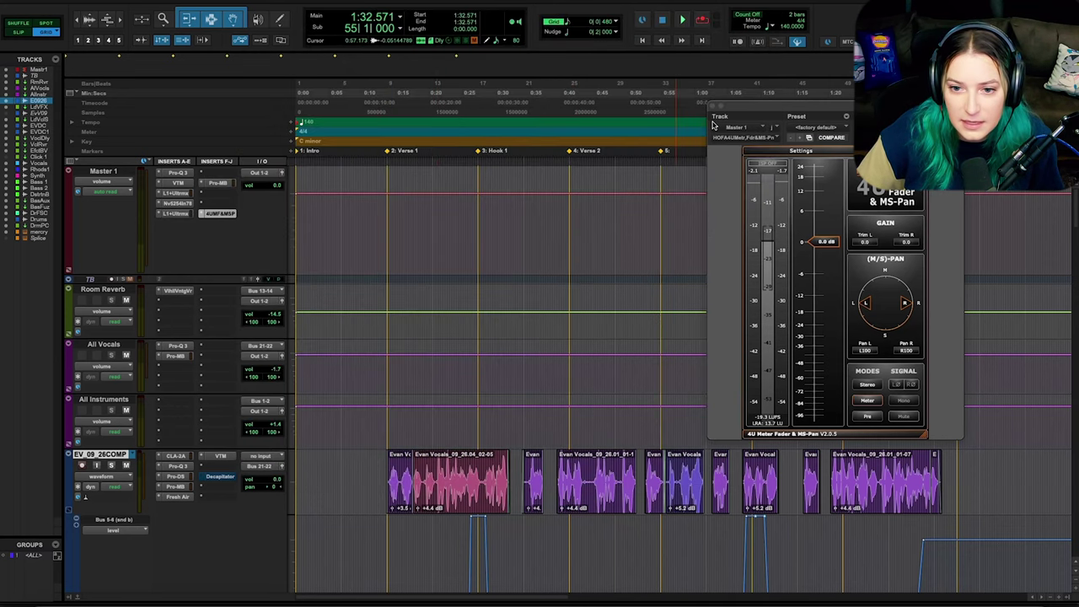
left_click(714, 110)
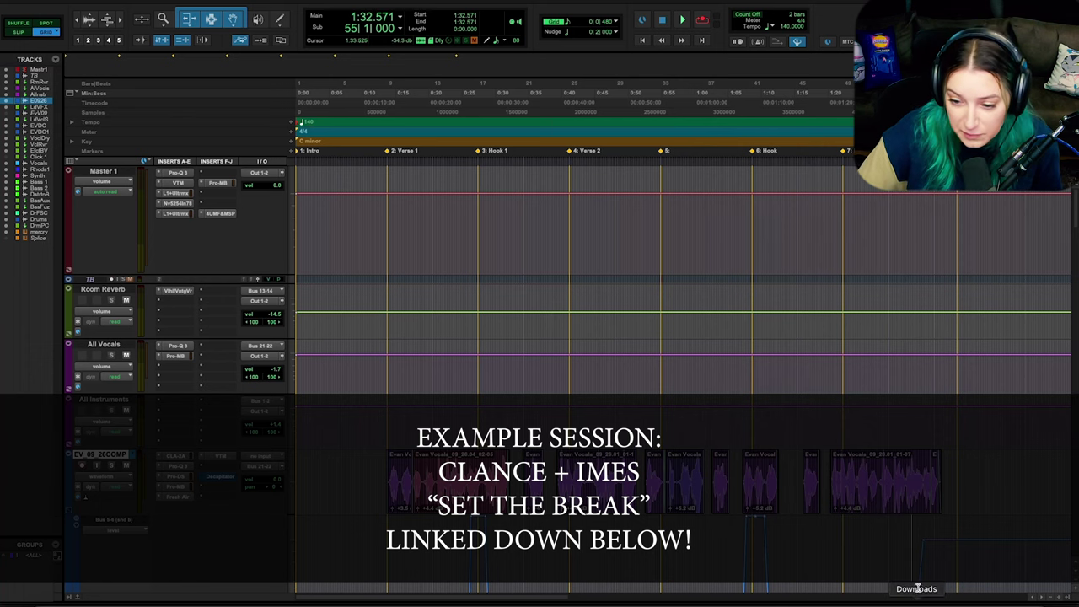
Zoom in near the Refrain and play back the session from 1:31.500, then stop
left_click(915, 556)
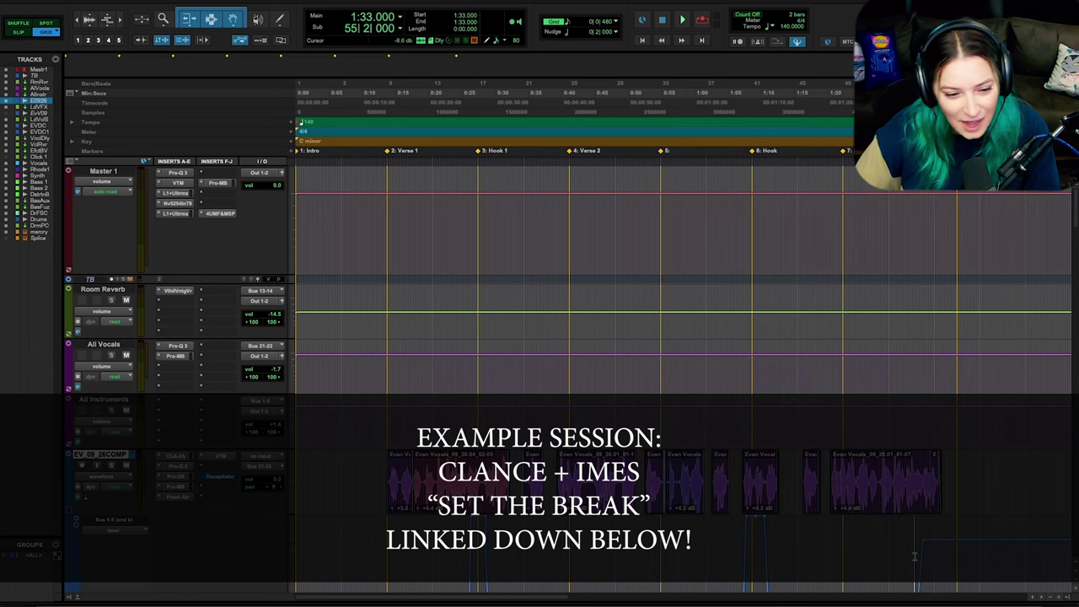
key("ctrl+bracketright")
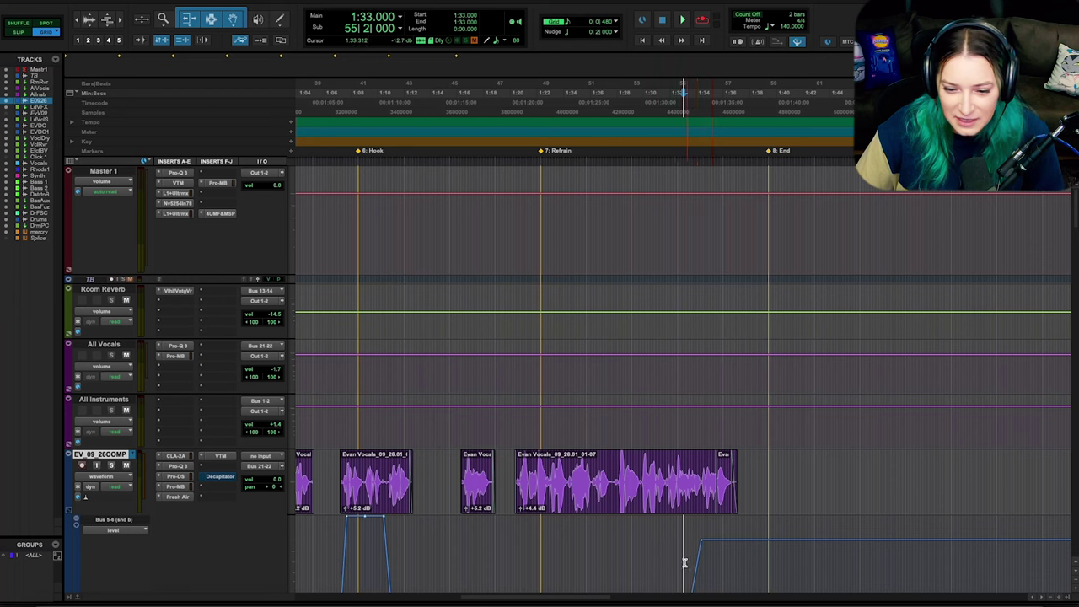
left_click(664, 560)
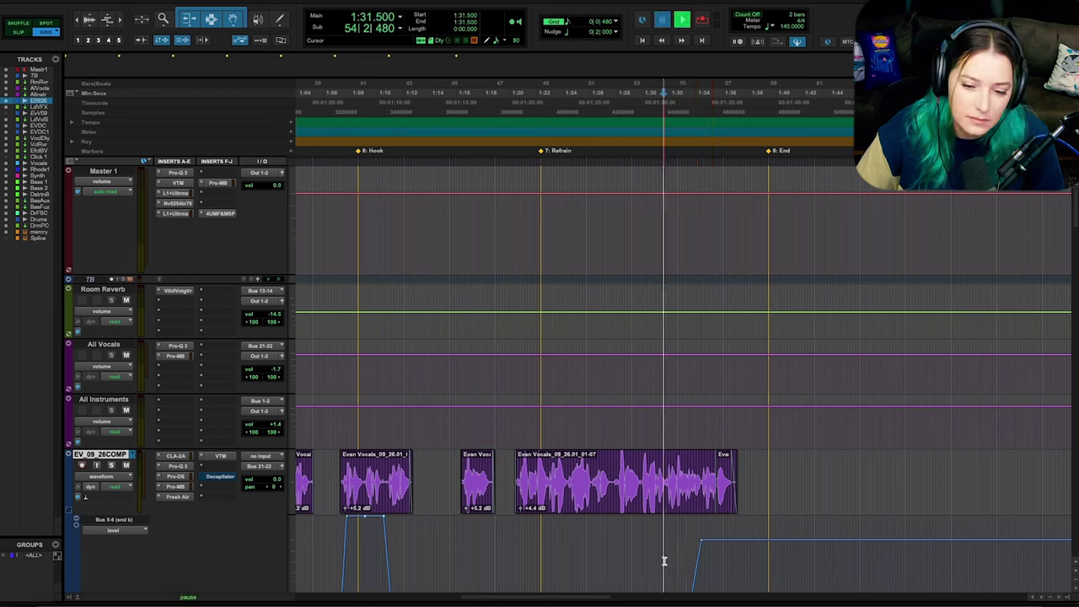
key("space")
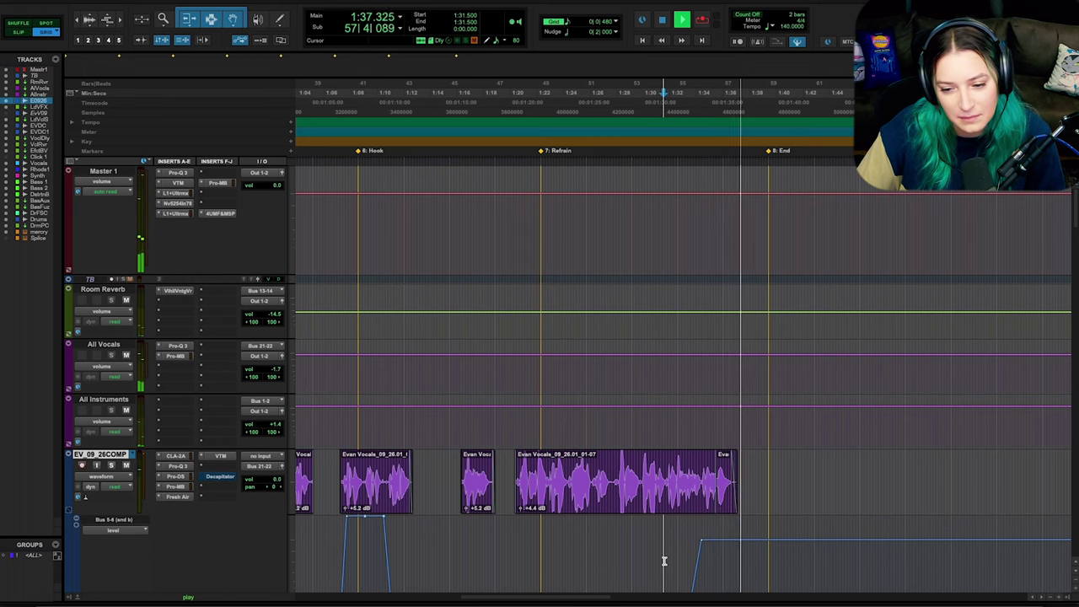
key("space")
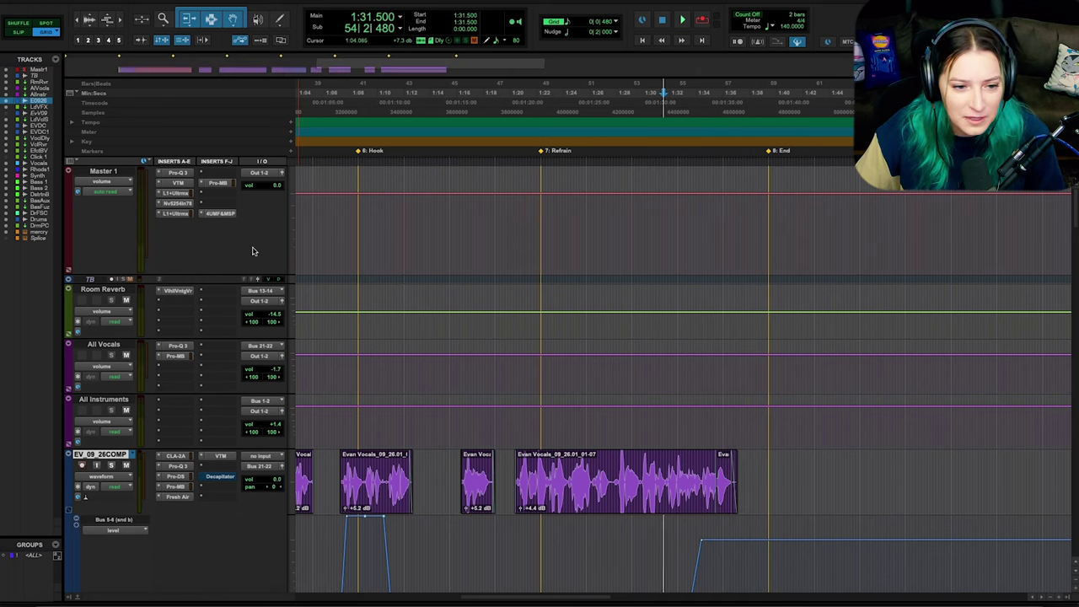
Search for 'blue' and insert Blue Cat's PatchWork (stereo) on Master 1
left_click(219, 203)
mouse_move(220, 204)
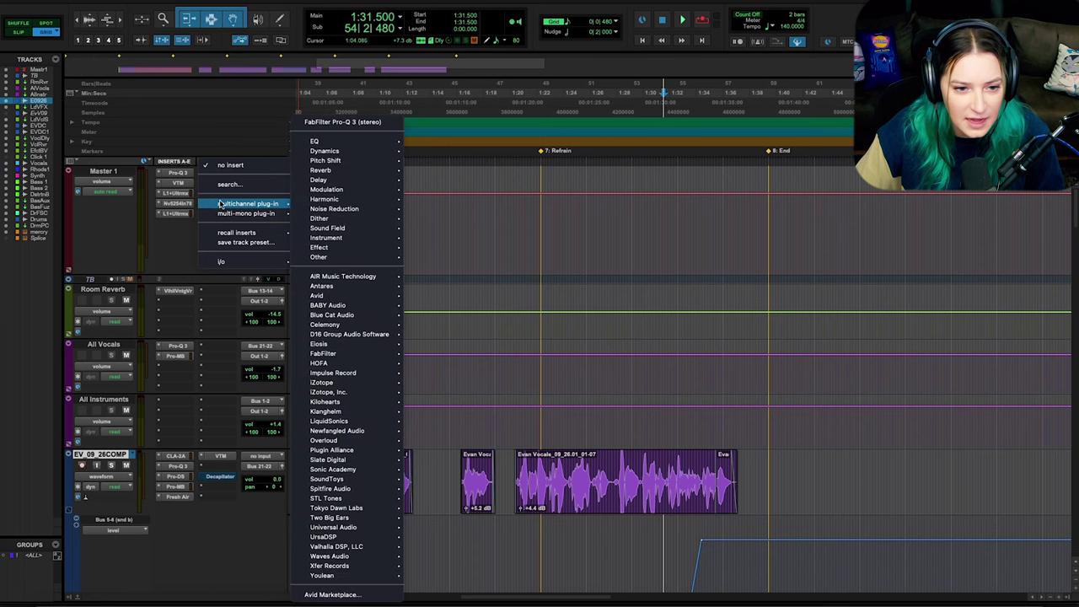
left_click(226, 185)
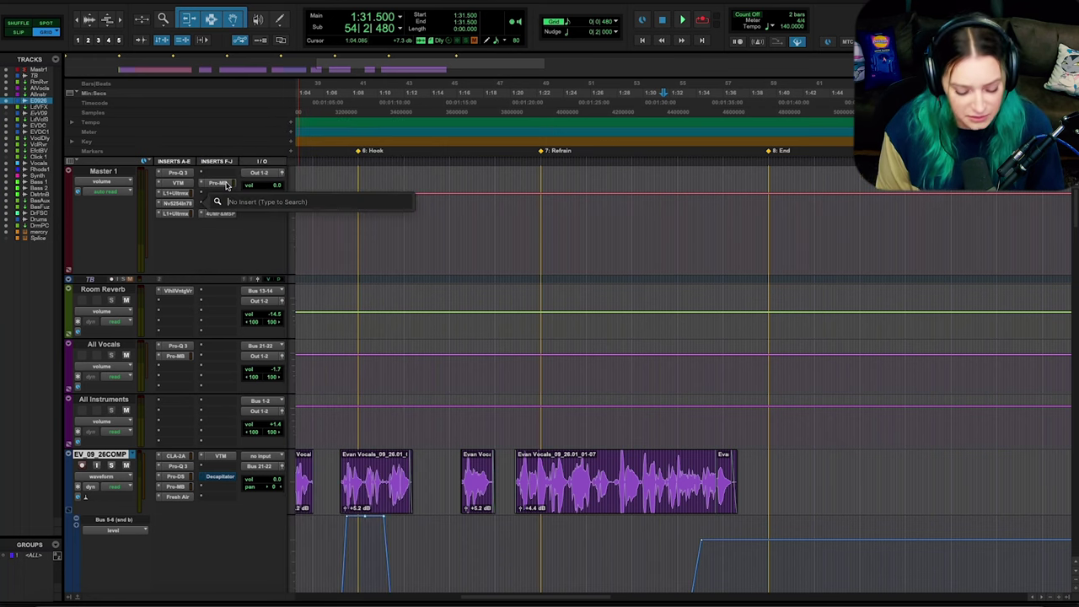
type("blue")
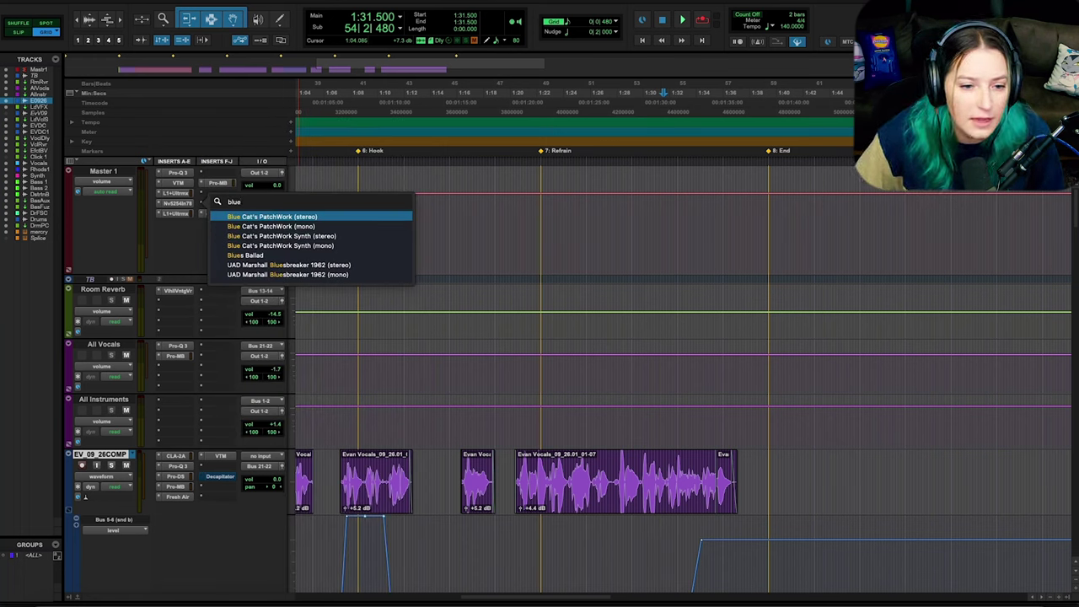
left_click(267, 219)
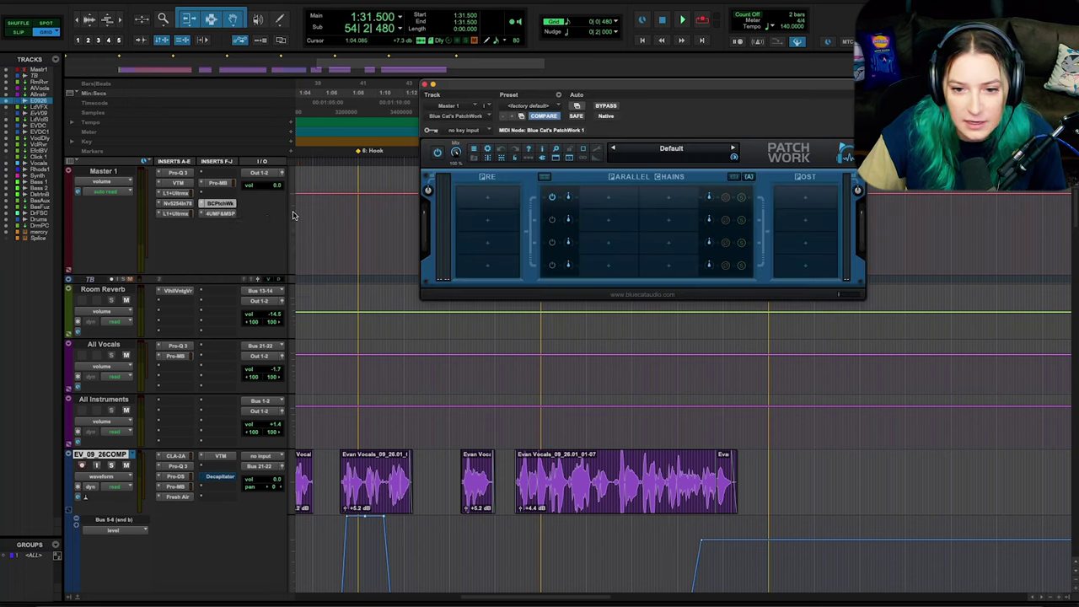
Load Endless Smile.vst into an empty PatchWork parallel chain slot
left_click(625, 200)
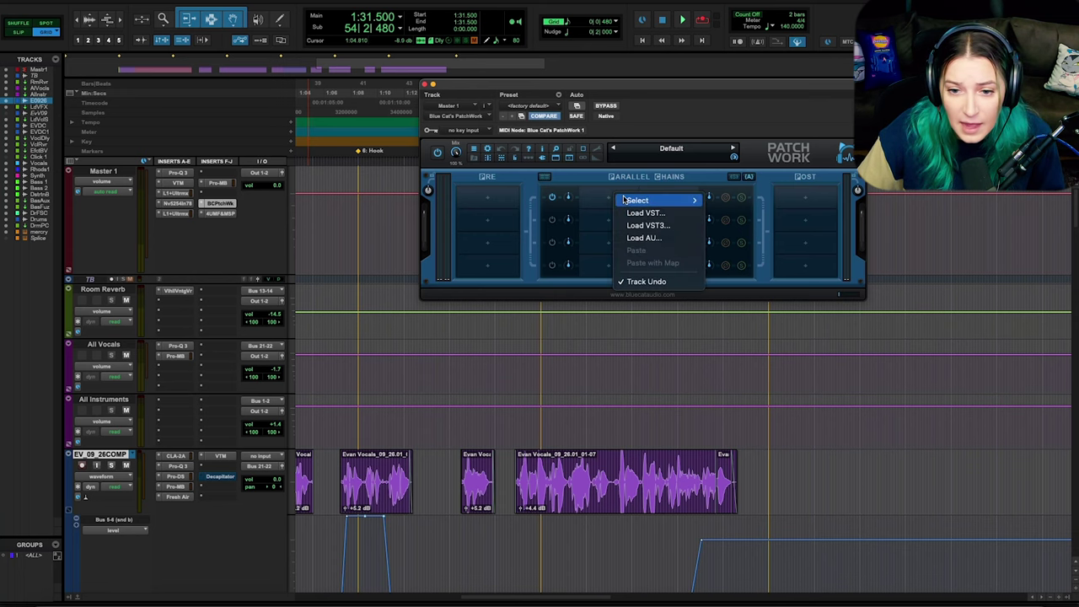
left_click(646, 218)
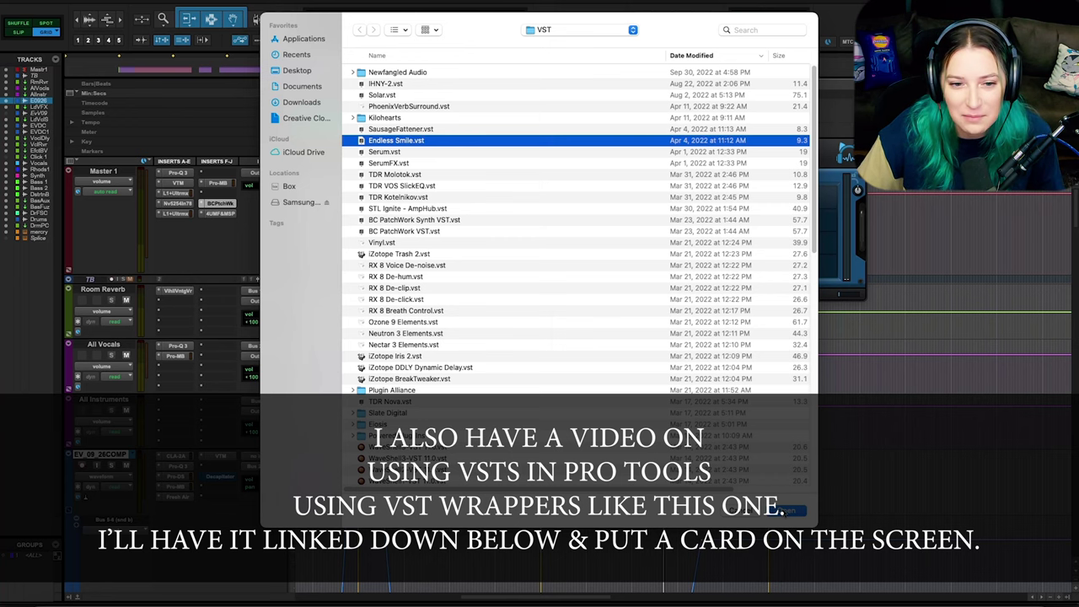
key("Escape")
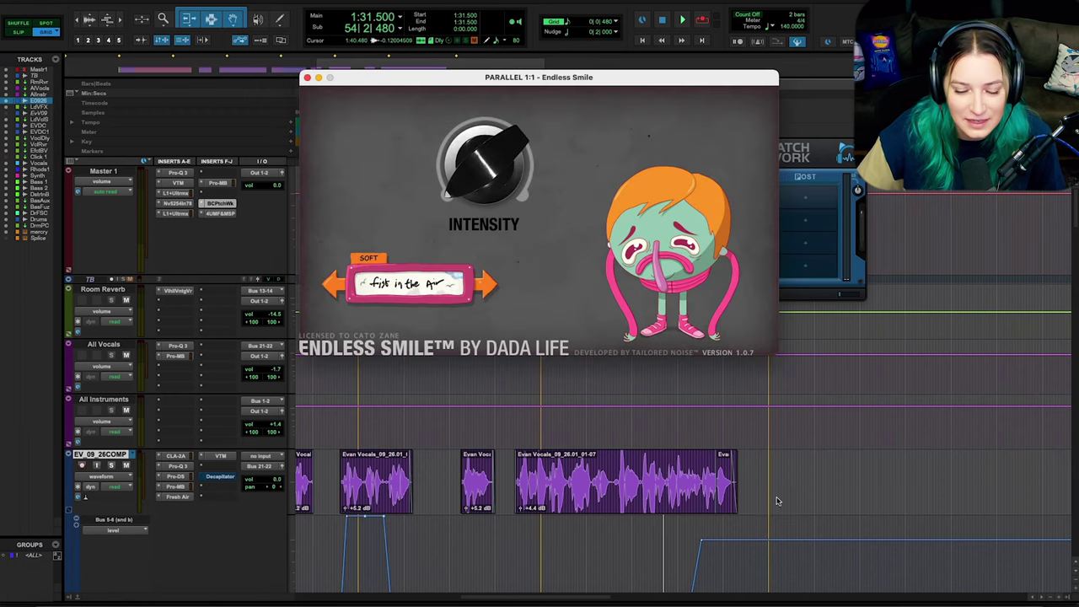
Separate the Endless Smile and PatchWork windows and open PatchWork's Plug-In Automation dialog
left_click_drag(632, 79, 654, 268)
left_click_drag(597, 84, 715, 41)
mouse_move(506, 354)
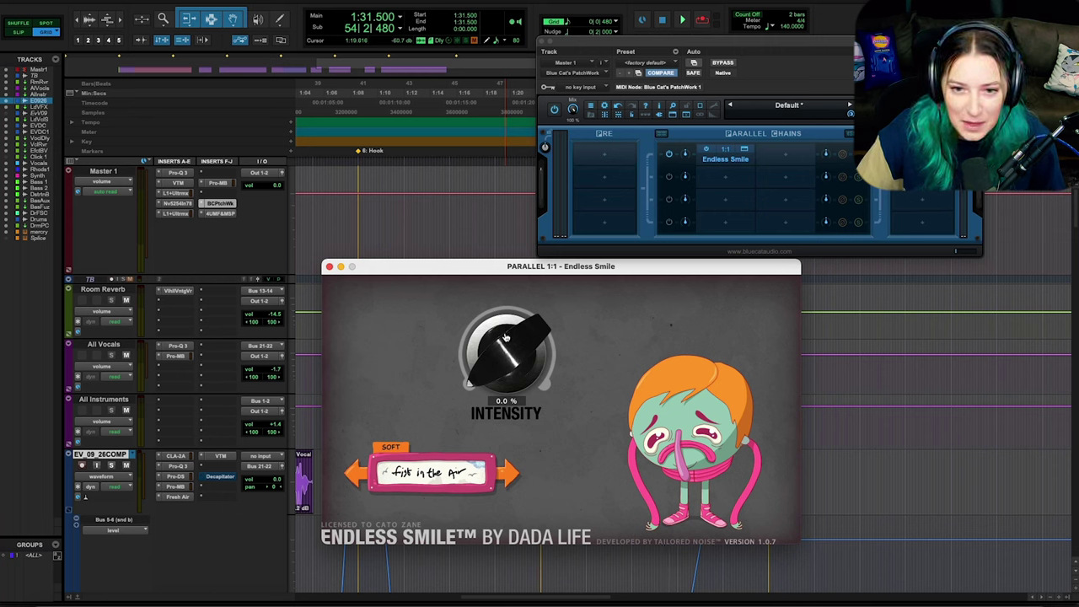
left_click(694, 62)
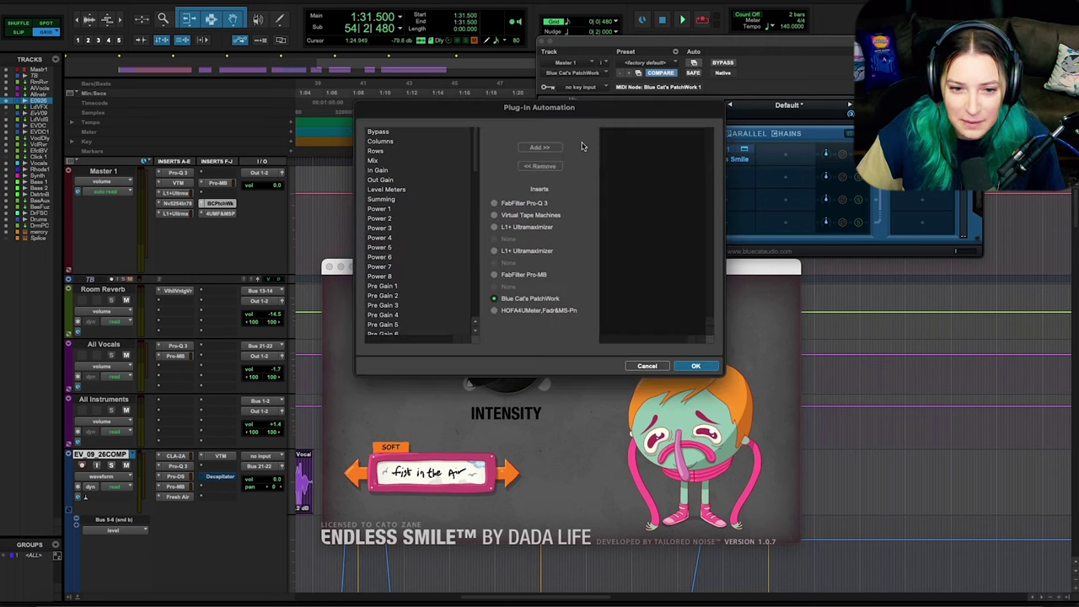
Add PatchWork's Control 01 to the automated parameters and confirm with OK
scroll(427, 269, "down", 15)
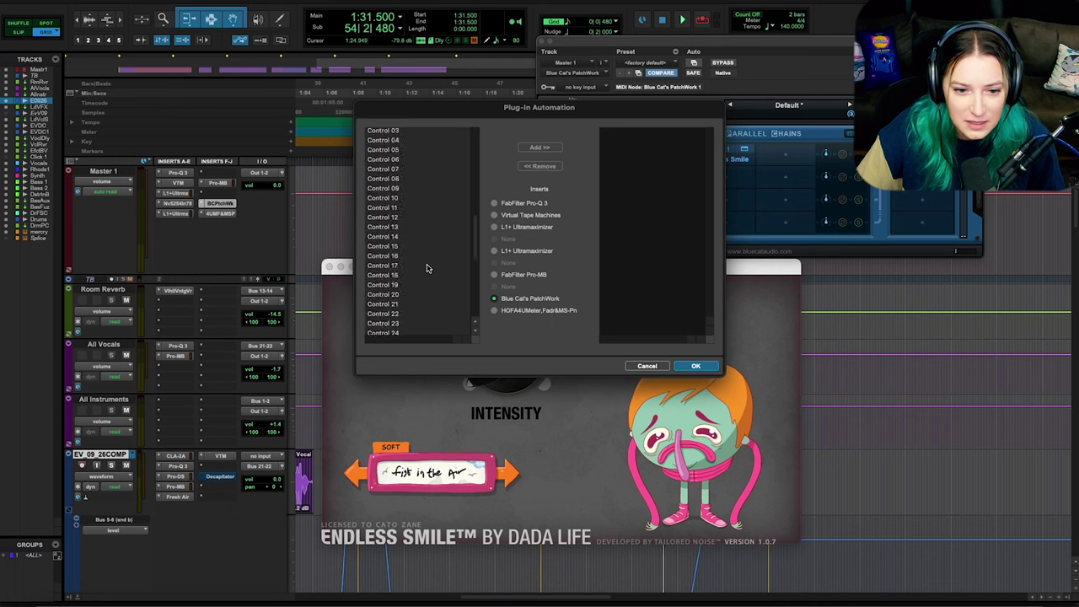
scroll(427, 268, "down", 3)
scroll(427, 268, "up", 10)
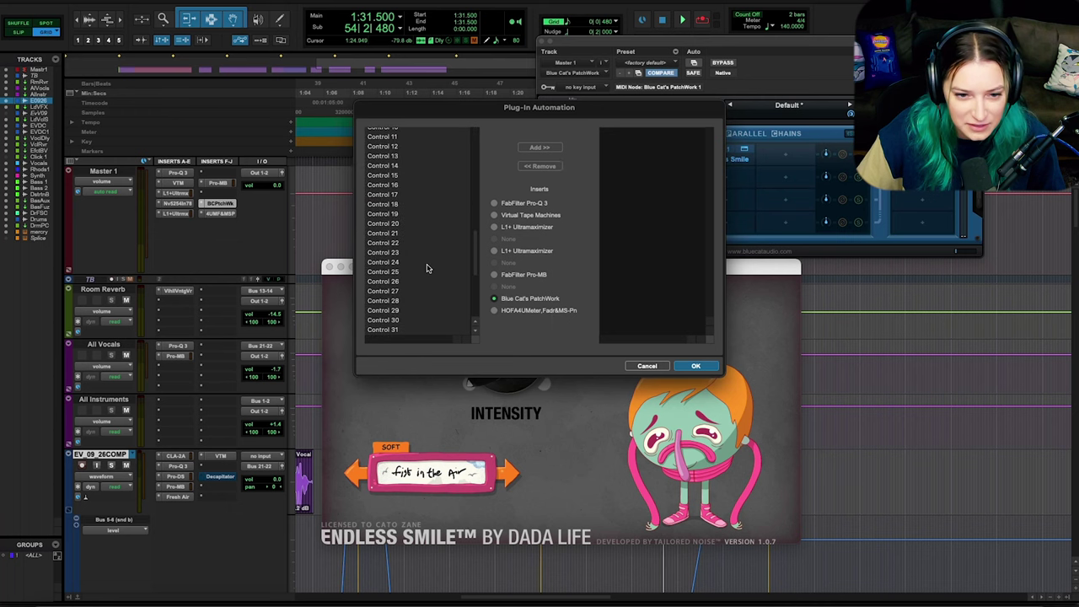
scroll(426, 266, "up", 4)
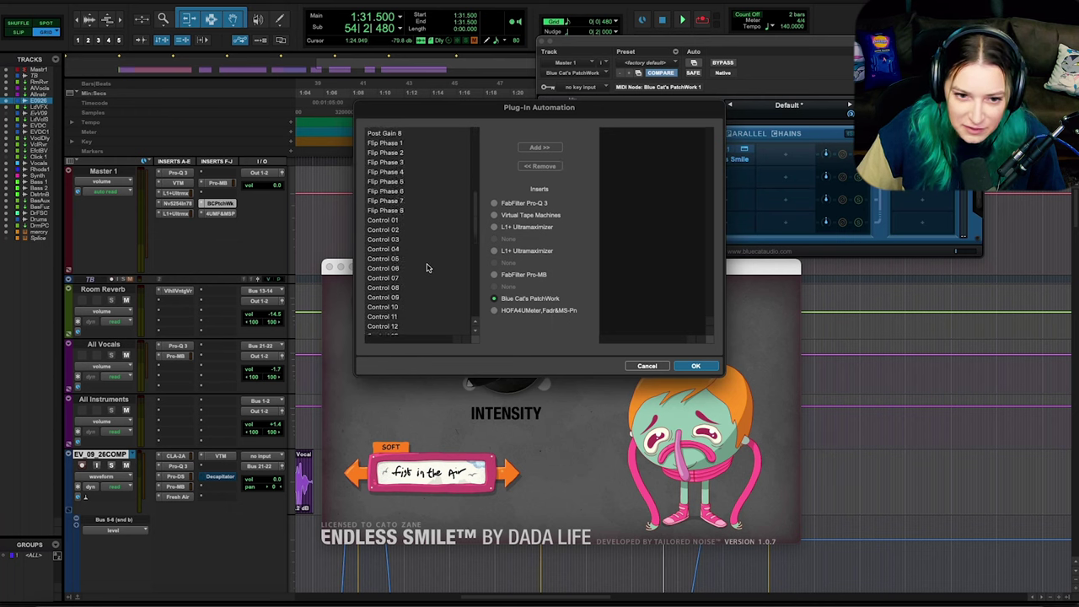
left_click(399, 221)
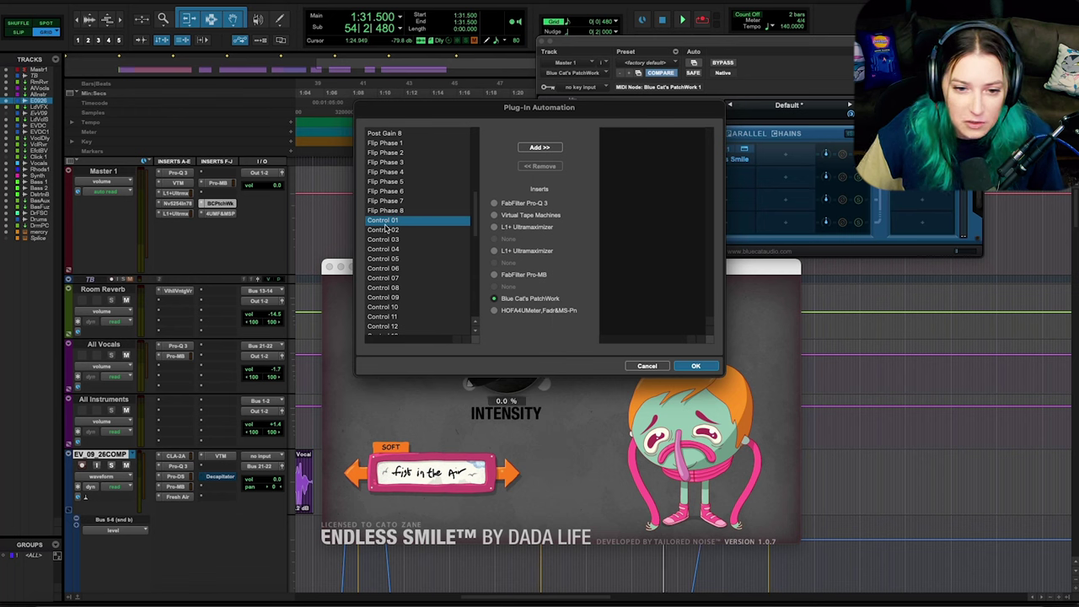
left_click(566, 148)
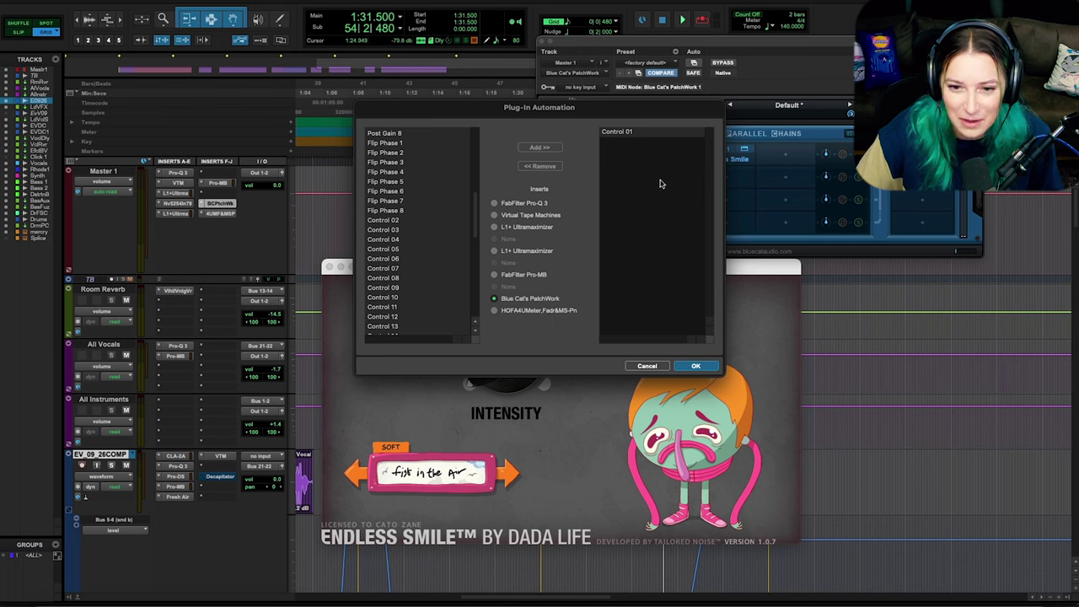
left_click(696, 367)
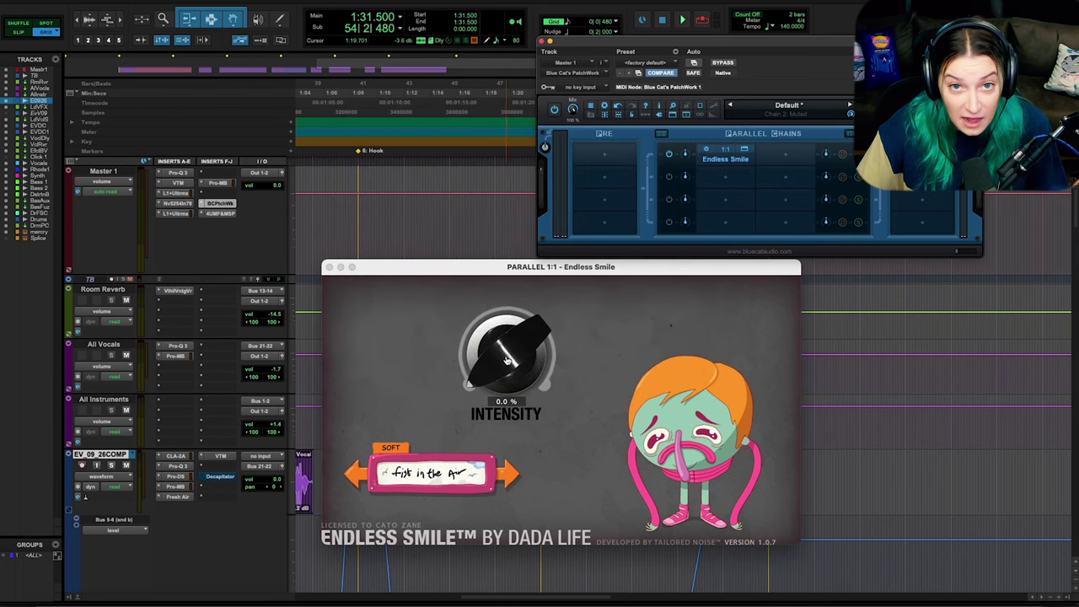
Map Endless Smile's Intensity parameter to PatchWork Control 01 via Params Map
right_click(727, 163)
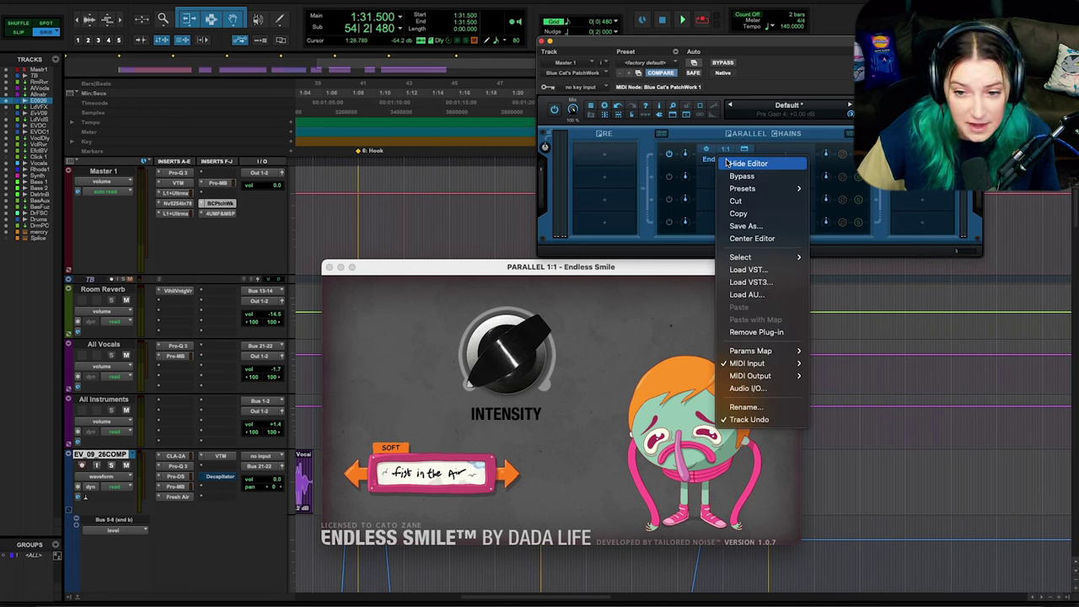
mouse_move(783, 356)
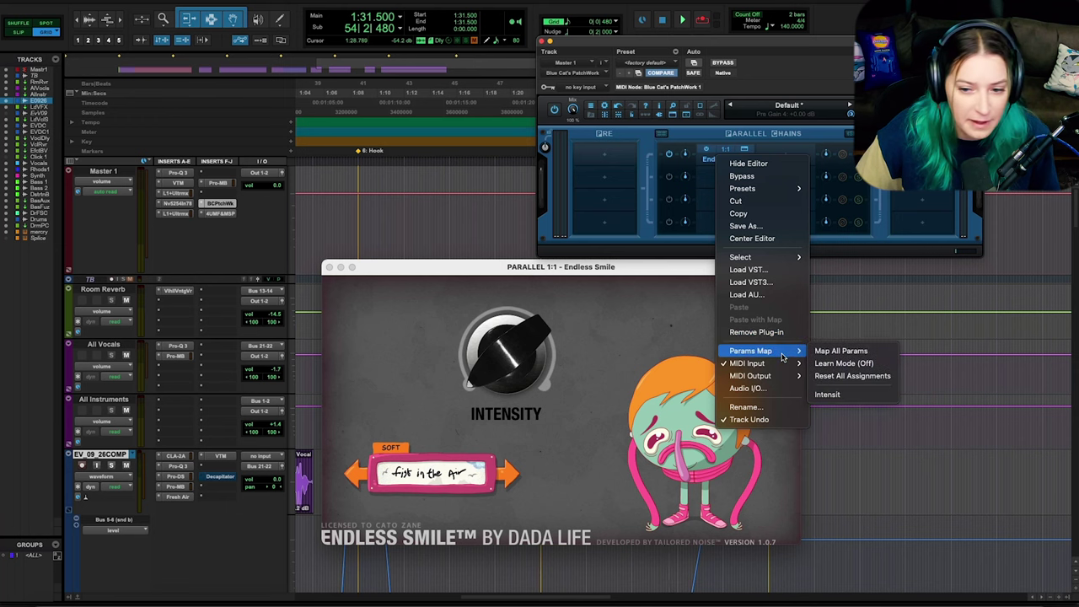
left_click(854, 397)
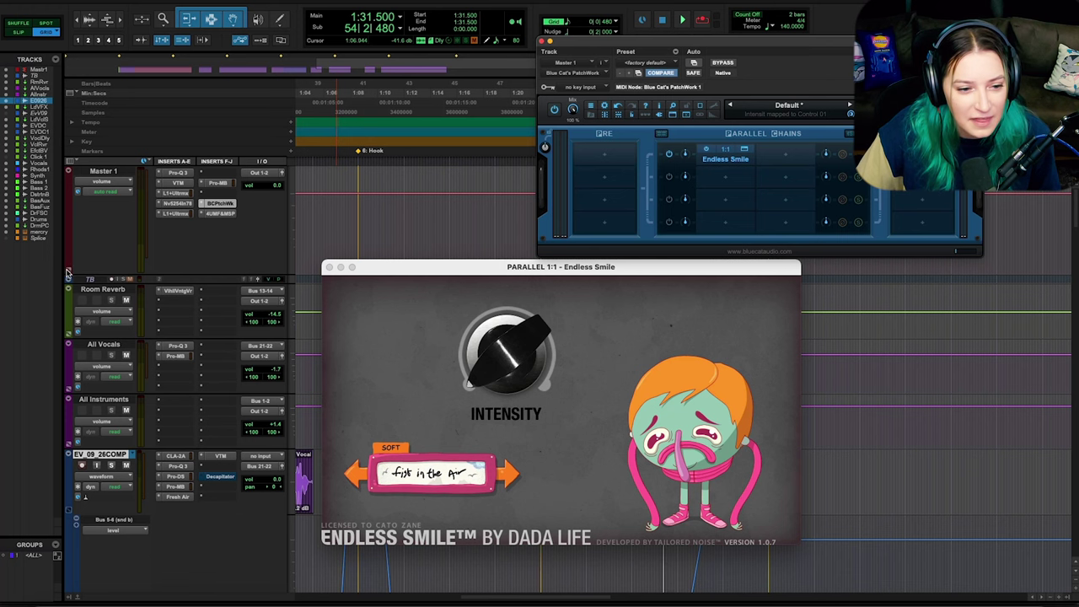
left_click(68, 271)
Set Master 1's automation lane to Blue Cat's PatchWork > Control 01
left_click_drag(392, 259, 642, 266)
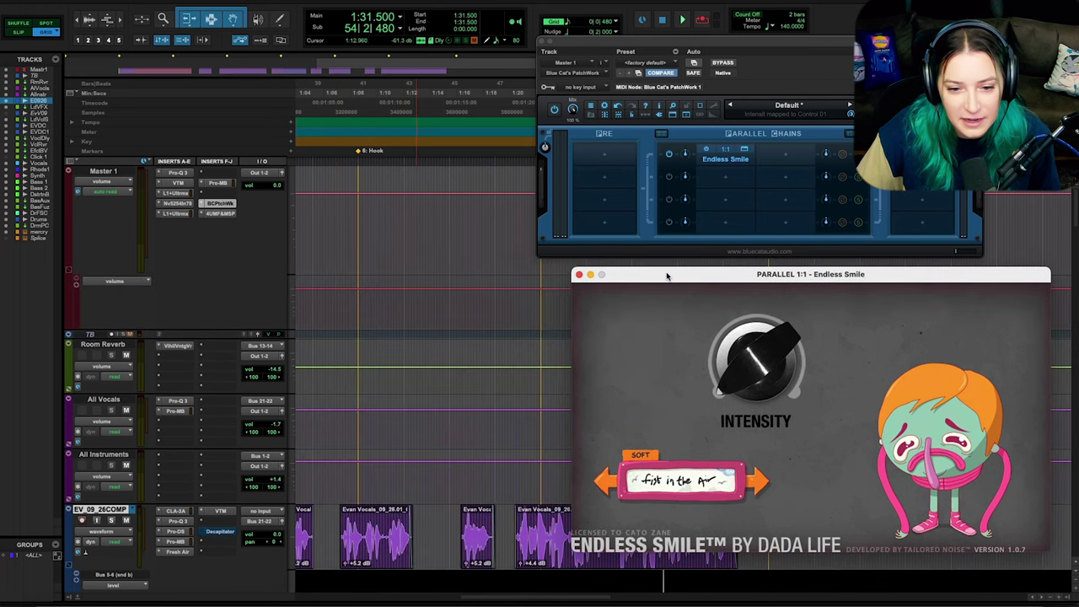
left_click(102, 283)
mouse_move(206, 303)
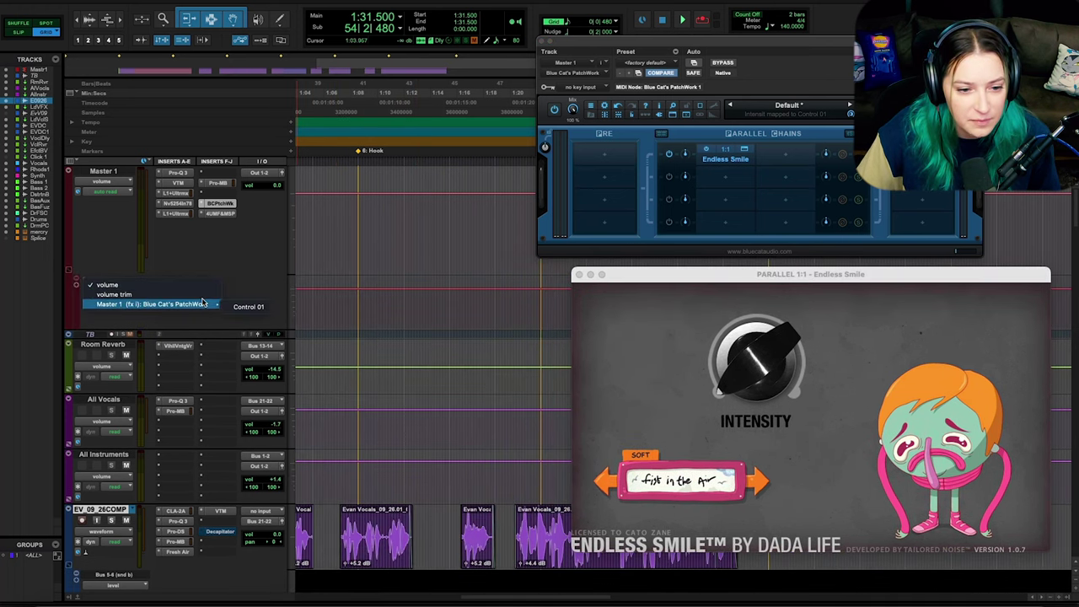
left_click(249, 307)
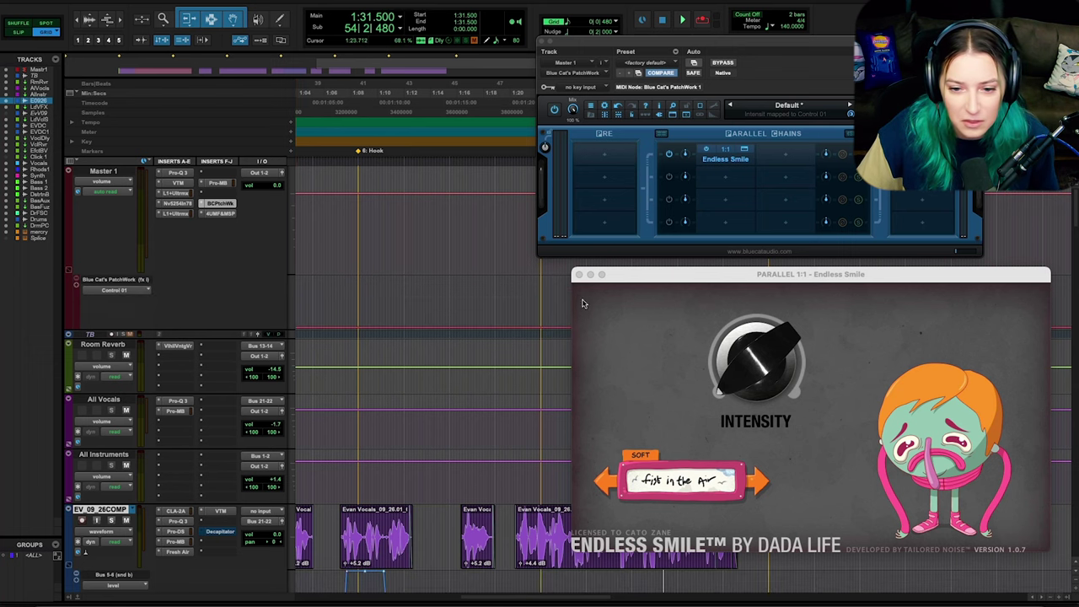
Draw a Control 01 breakpoint ramping up to 55.7 % around 1:37
mouse_move(701, 495)
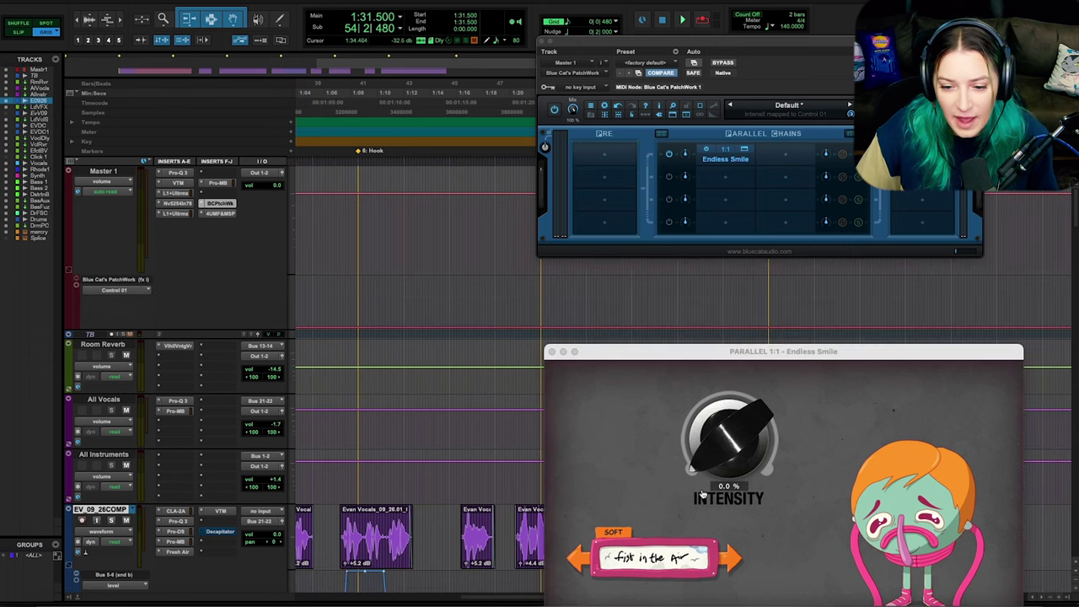
left_click(738, 311)
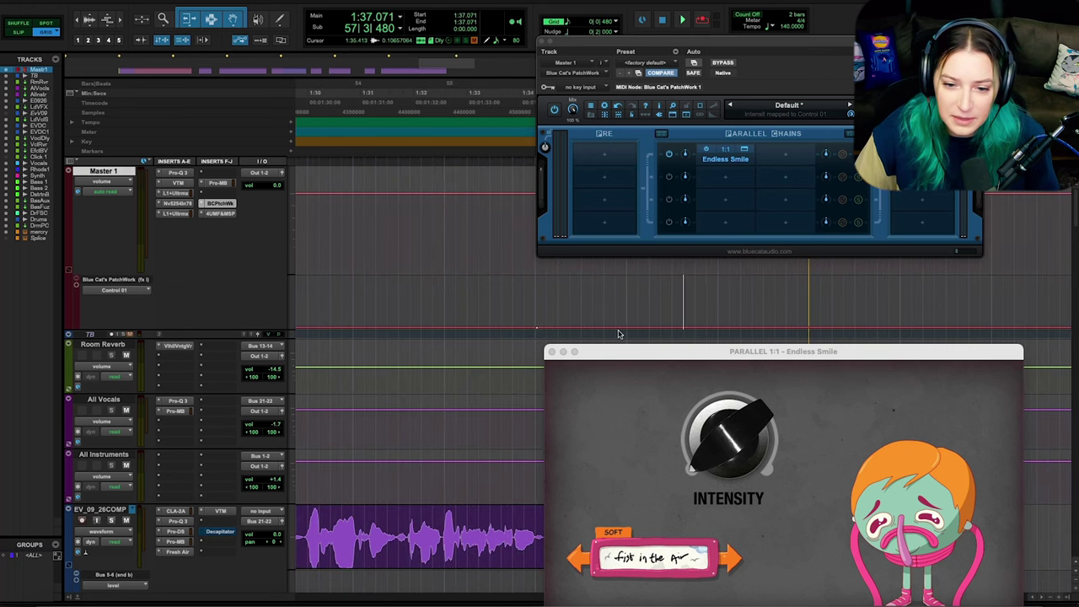
left_click_drag(807, 332, 808, 299)
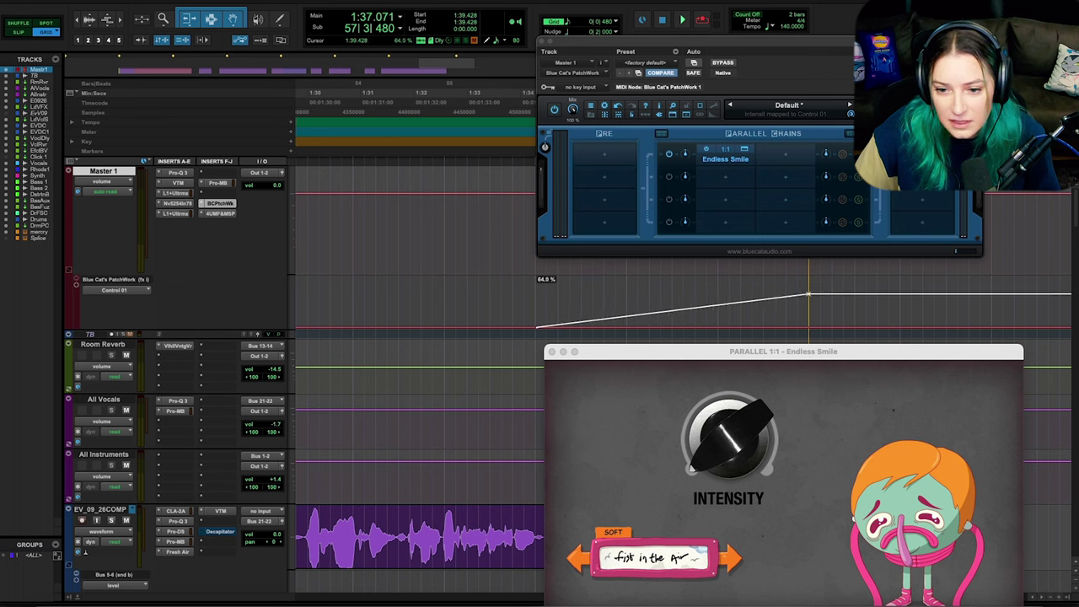
left_click(422, 302)
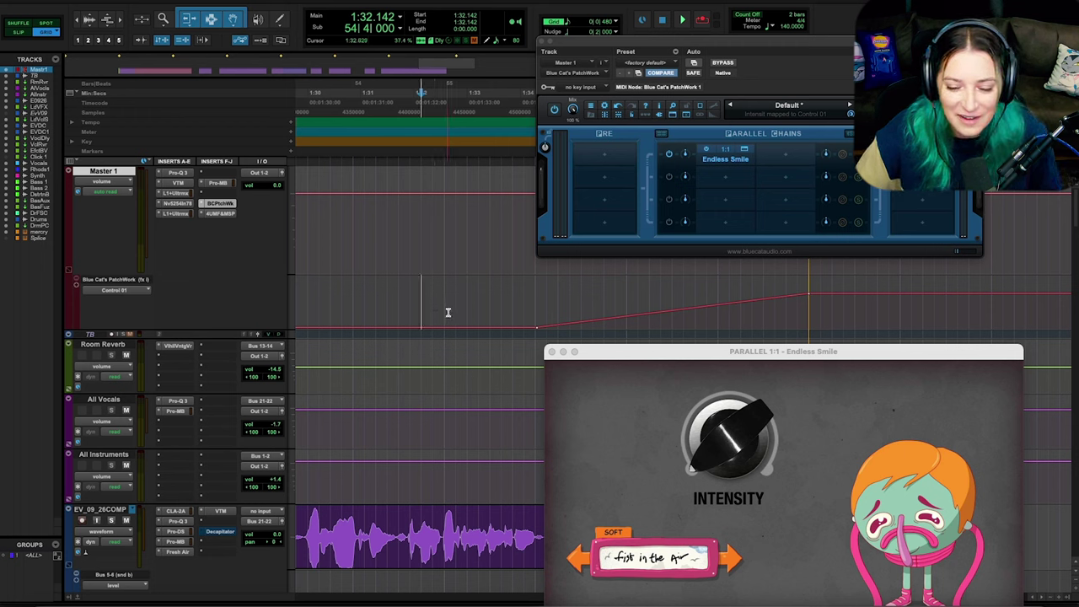
left_click(478, 311)
mouse_move(716, 444)
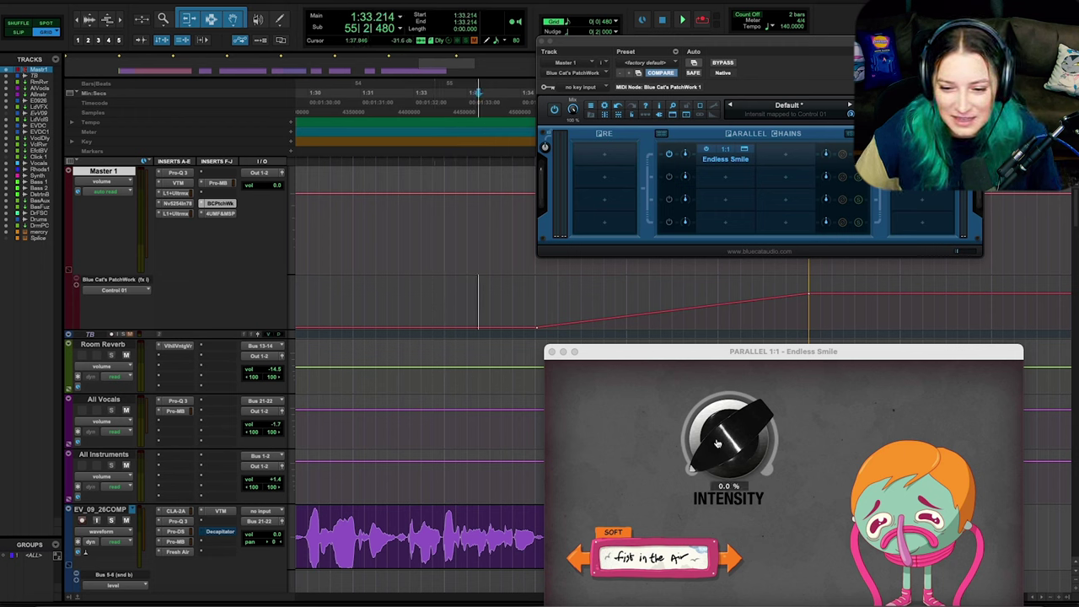
key("space")
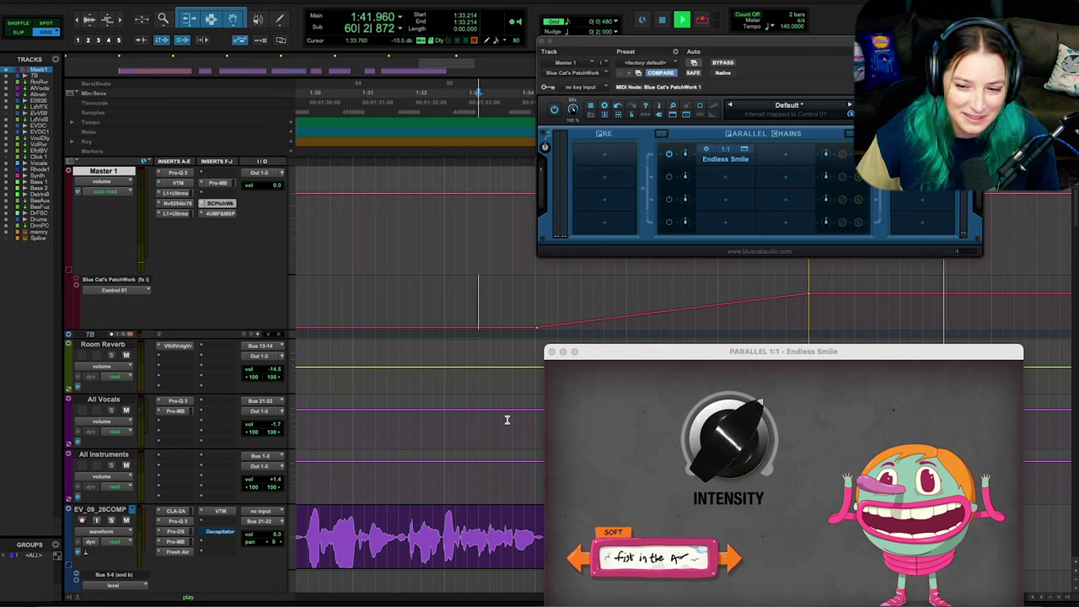
key("space")
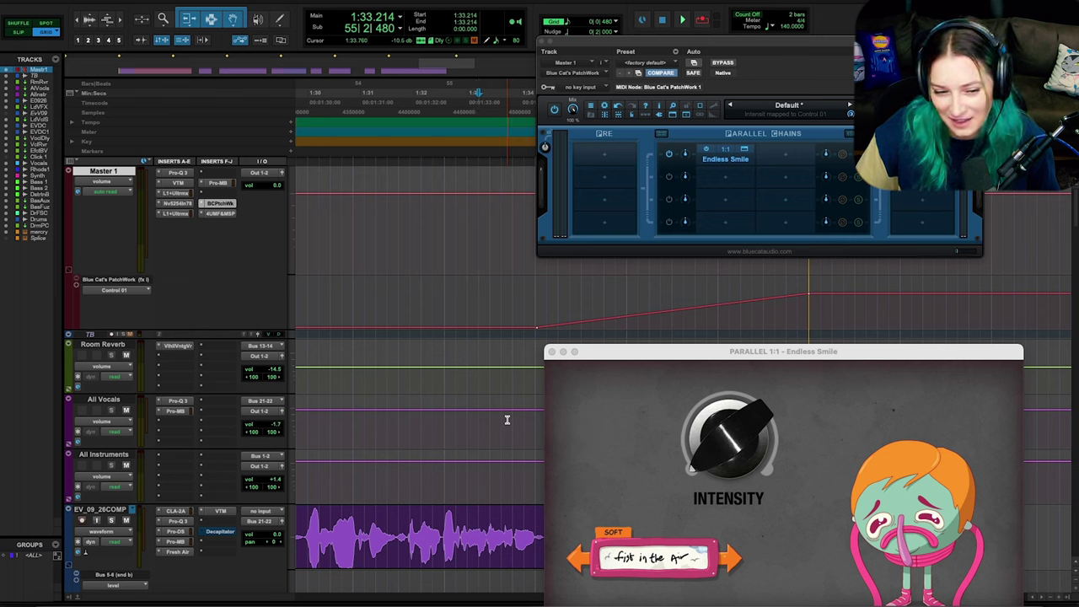
left_click_drag(645, 345, 635, 290)
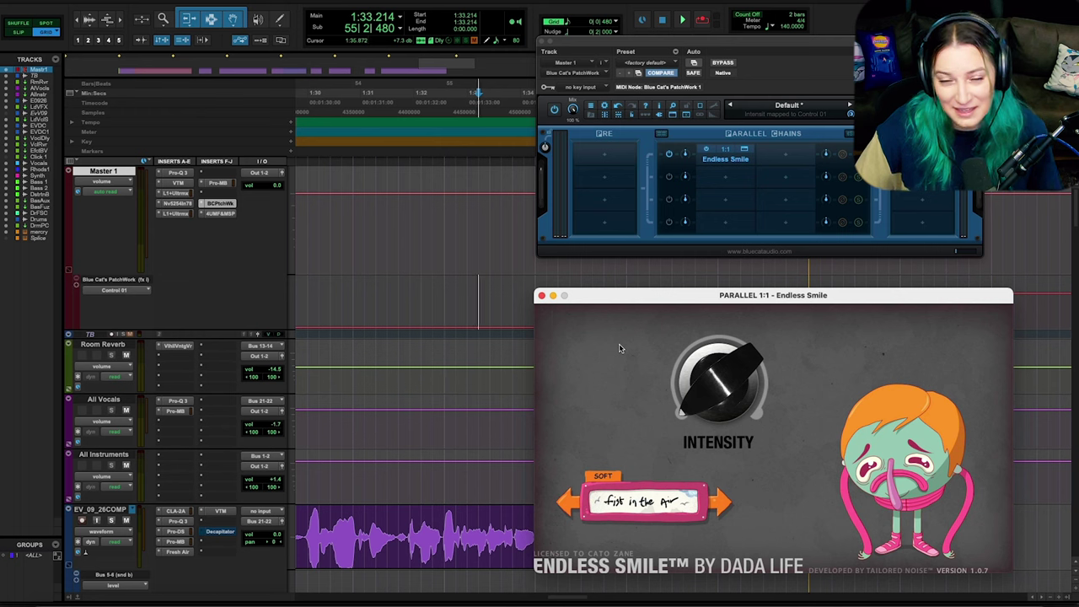